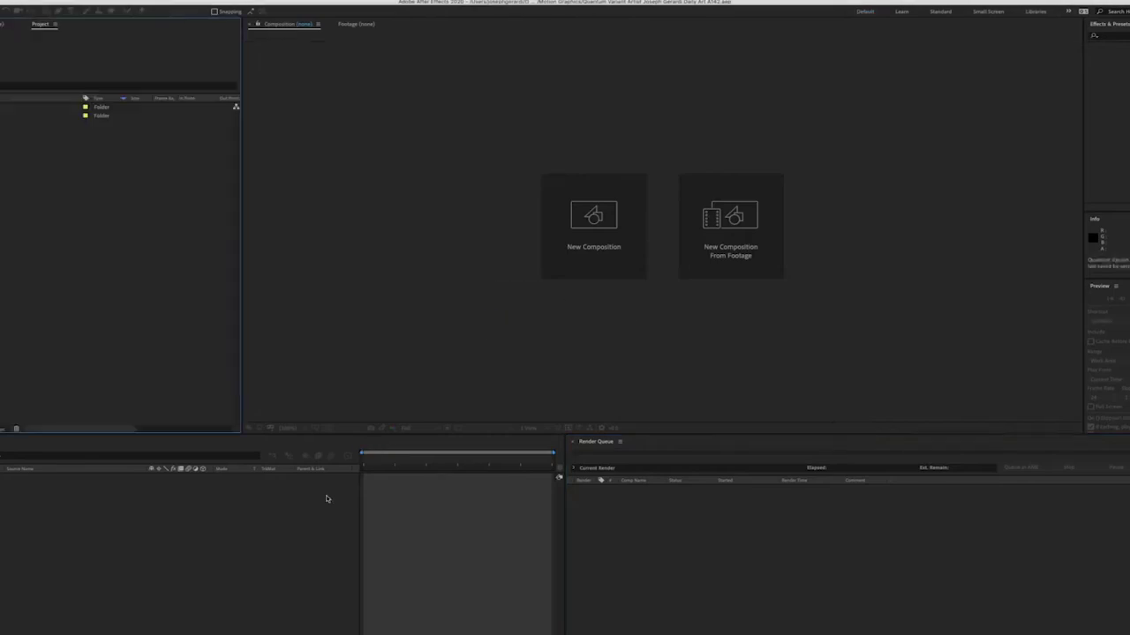
- Import the alley photo PSD from the QVartExp_A142 folder as a new composition
{"action": "key", "text": "super+i"}
{"action": "left_click", "coordinate": [565, 82]}
{"action": "left_click", "coordinate": [416, 183]}
{"action": "left_click", "coordinate": [390, 82]}
{"action": "left_click", "coordinate": [396, 134]}
{"action": "left_click", "coordinate": [592, 101]}
{"action": "key", "text": "Return"}
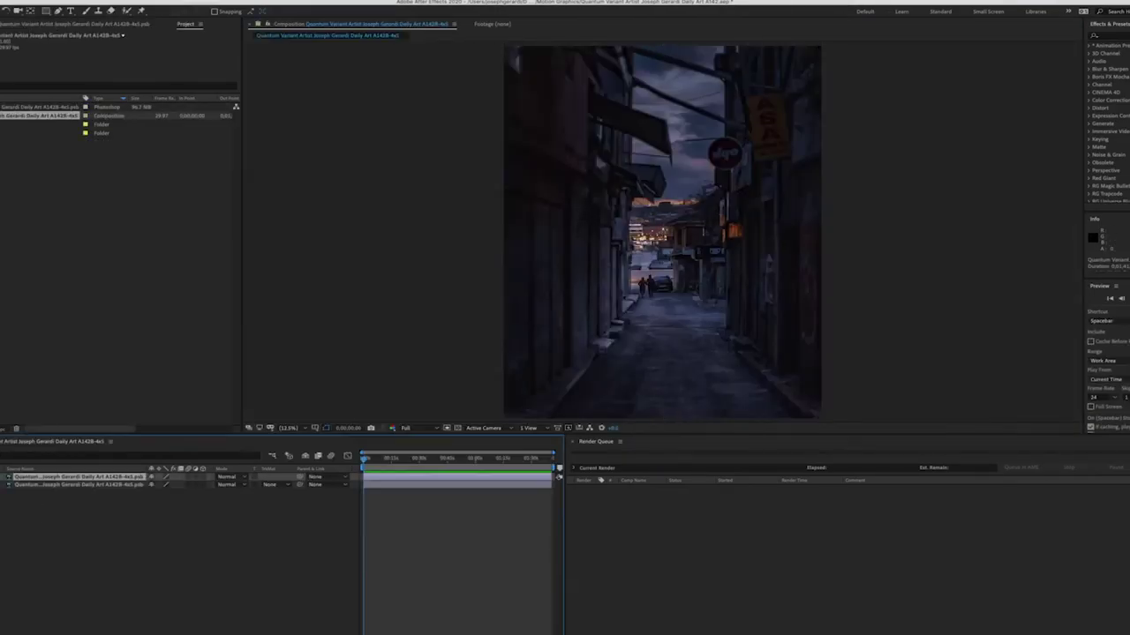
- Add a new solid and apply Trapcode Form's Flight Landscape preset to it
{"action": "key", "text": "super+y"}
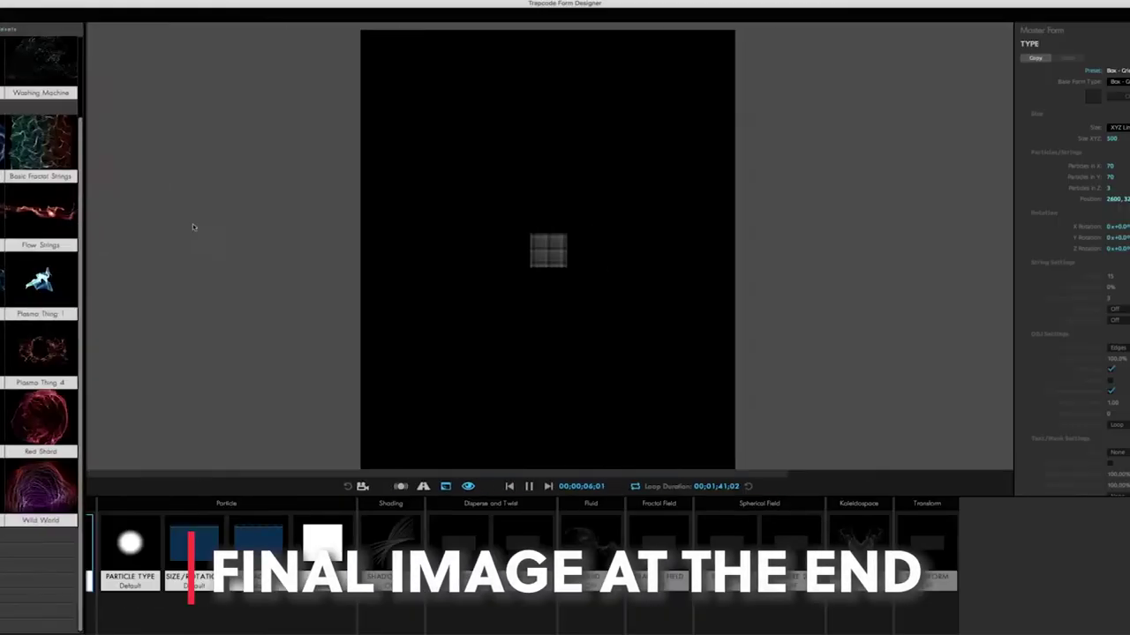
{"action": "scroll", "coordinate": [100, 483], "scroll_direction": "down", "scroll_amount": 2}
{"action": "scroll", "coordinate": [100, 483], "scroll_direction": "down", "scroll_amount": 3}
{"action": "scroll", "coordinate": [99, 483], "scroll_direction": "down", "scroll_amount": 3}
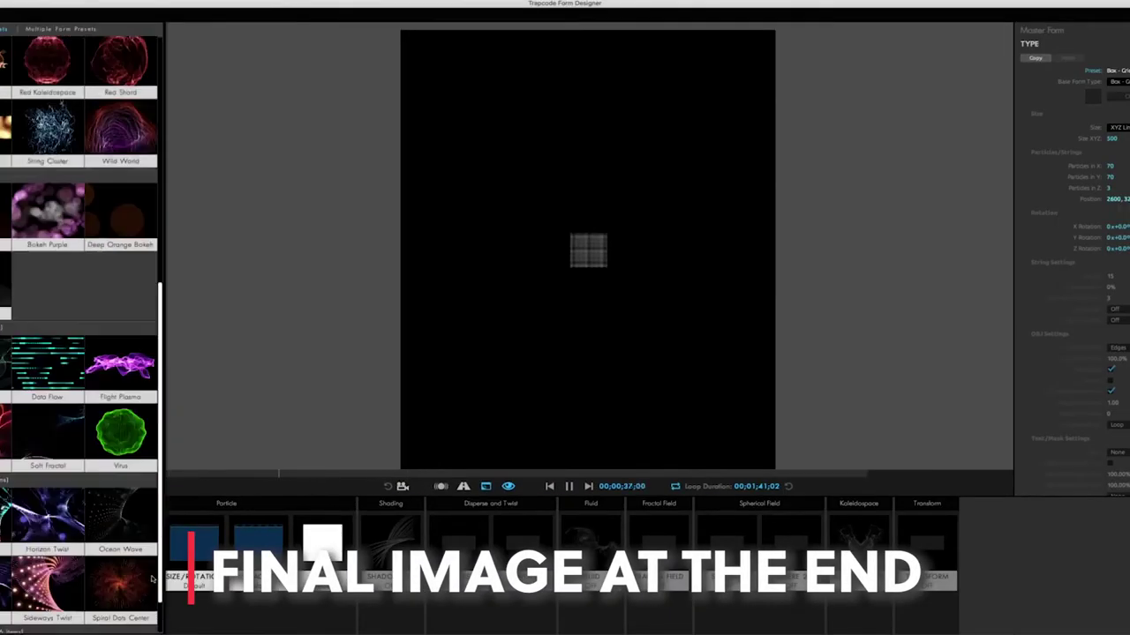
{"action": "scroll", "coordinate": [161, 470], "scroll_direction": "down", "scroll_amount": 2}
{"action": "scroll", "coordinate": [88, 477], "scroll_direction": "down", "scroll_amount": 10}
{"action": "left_click", "coordinate": [53, 499]}
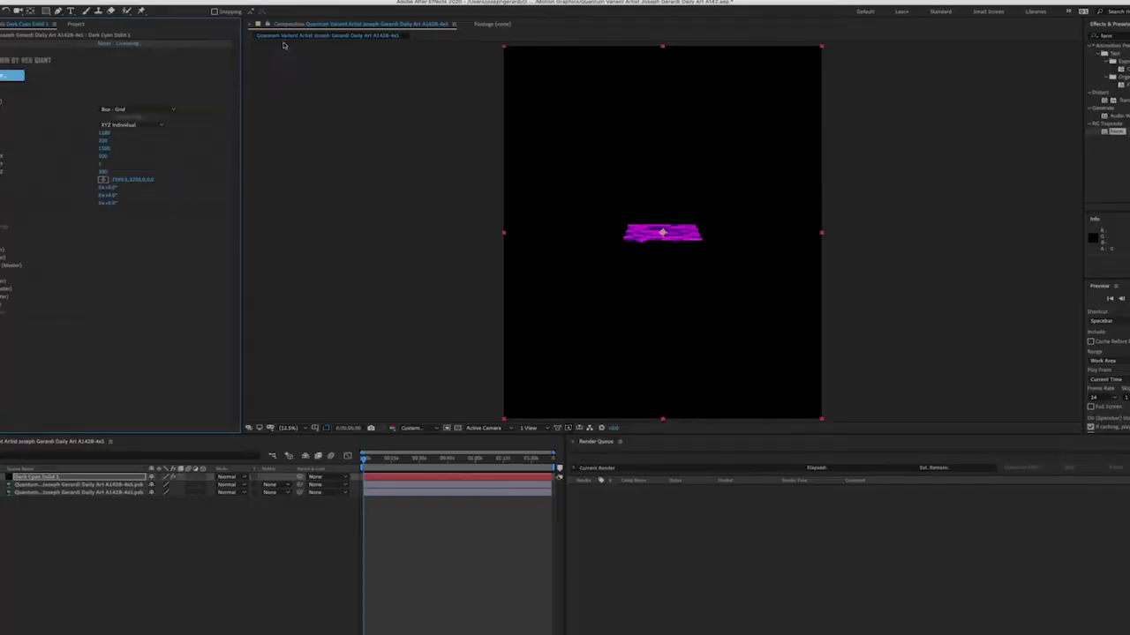
- Move the camera closer to the waves and widen the Form grid to about 1300
{"action": "left_click_drag", "start_coordinate": [580, 336], "coordinate": [668, 185]}
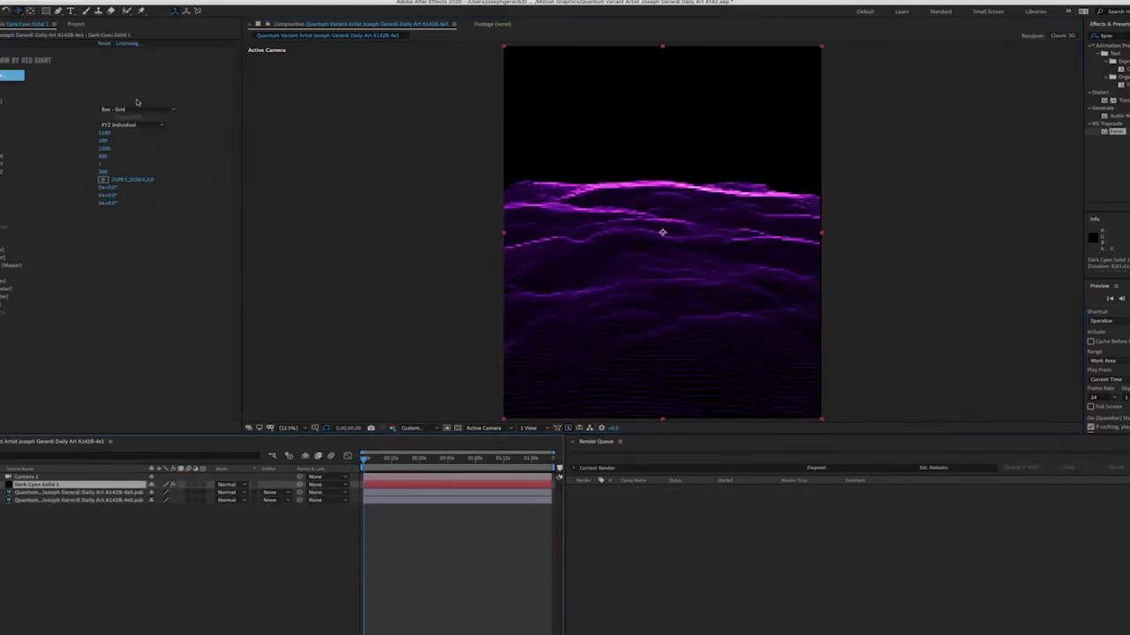
{"action": "left_click_drag", "start_coordinate": [103, 133], "coordinate": [107, 139]}
{"action": "left_click_drag", "start_coordinate": [622, 250], "coordinate": [645, 279]}
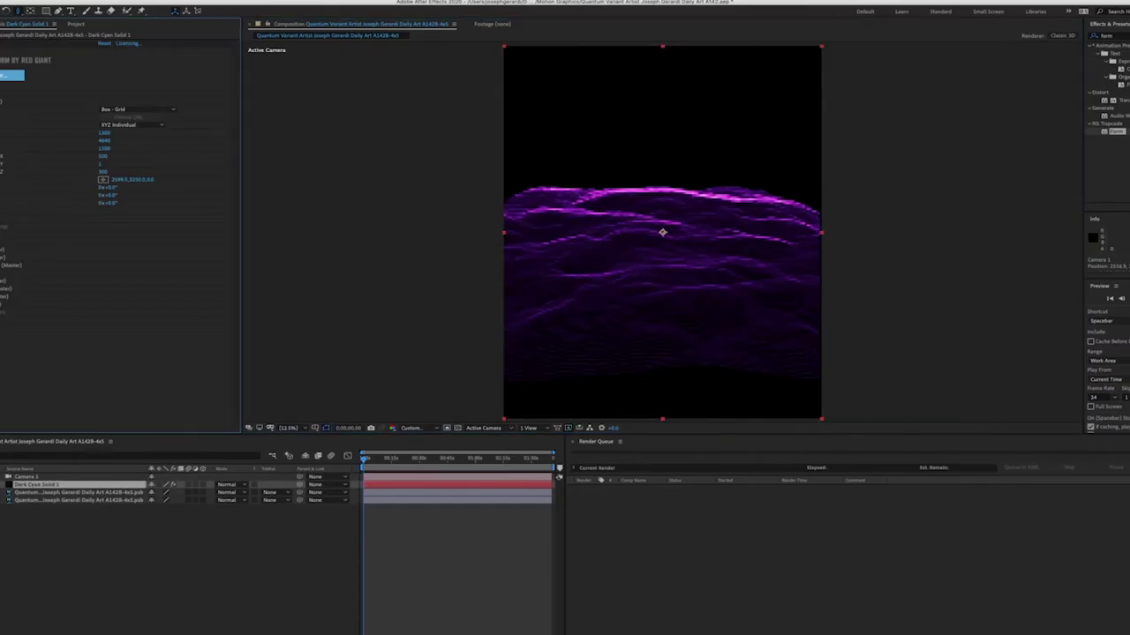
- Colour the particles from the alley photo layer on the XZ plane and widen the grid further
{"action": "left_click", "coordinate": [132, 281]}
{"action": "left_click", "coordinate": [120, 328]}
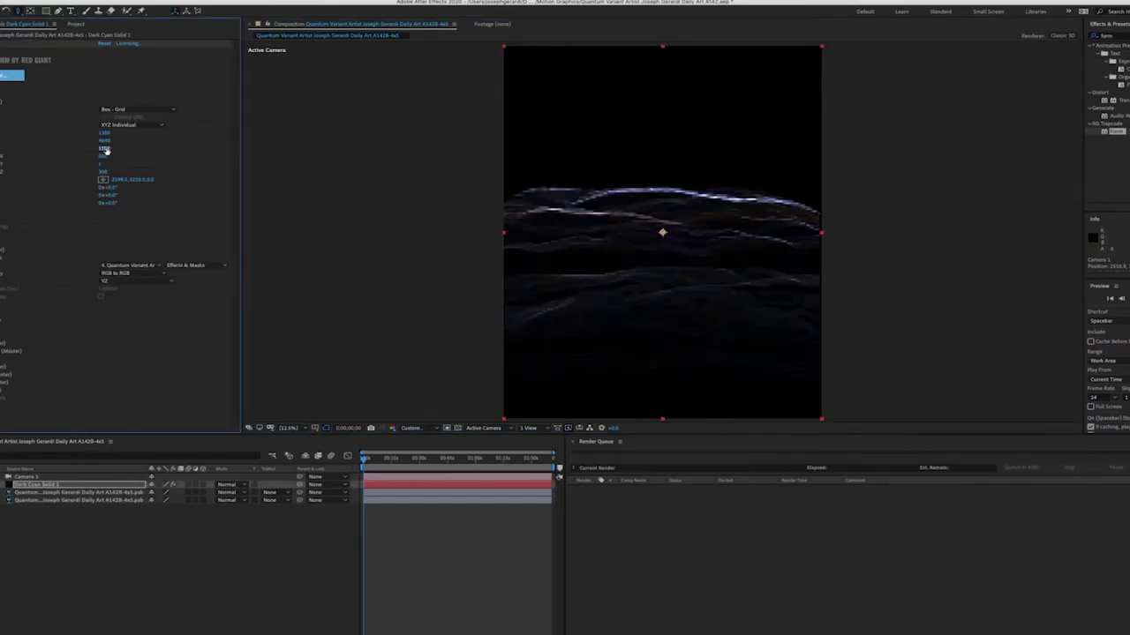
{"action": "left_click_drag", "start_coordinate": [104, 151], "coordinate": [113, 161]}
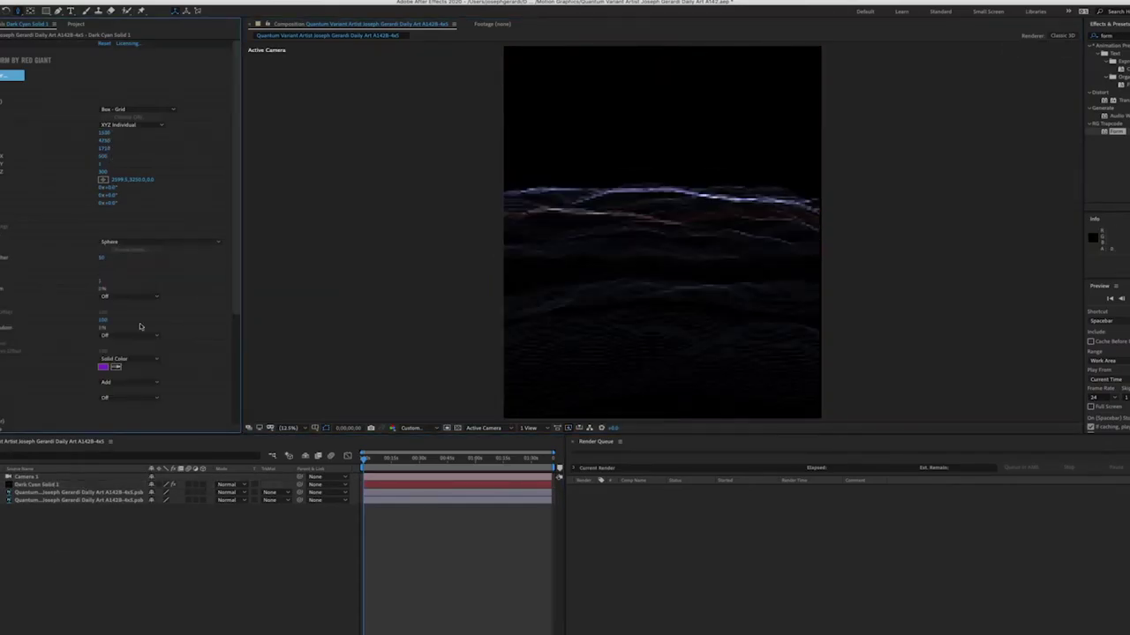
{"action": "left_click", "coordinate": [348, 485]}
{"action": "mouse_move", "coordinate": [663, 201]}
{"action": "left_mouse_down"}
{"action": "mouse_move", "coordinate": [657, 253]}
{"action": "mouse_move", "coordinate": [658, 218]}
{"action": "left_mouse_up"}
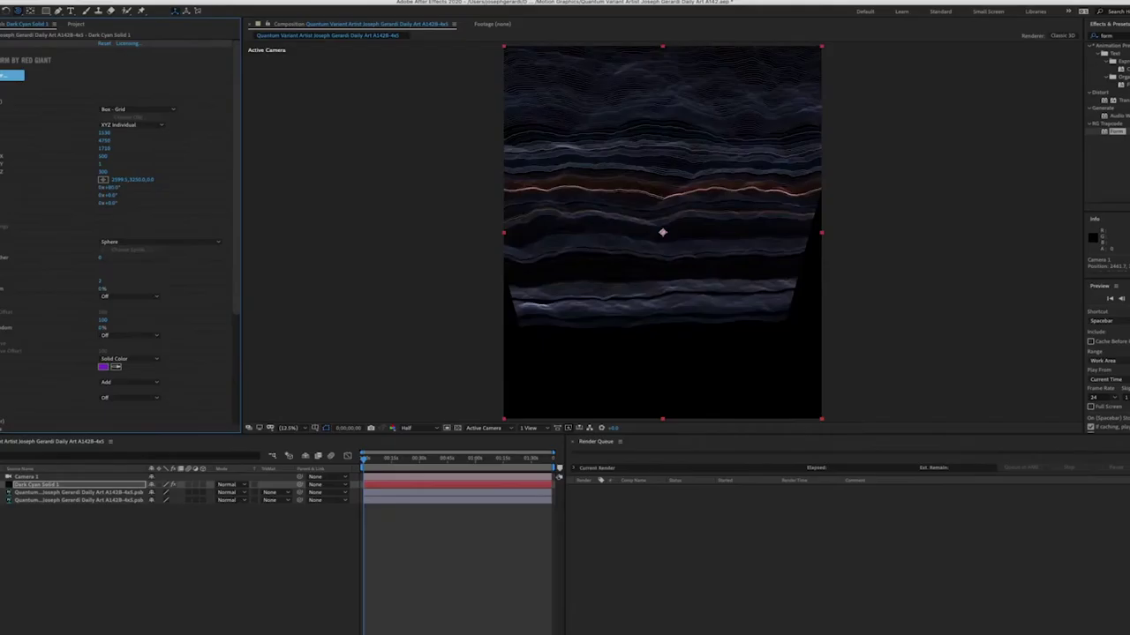
- Tilt the Form grid with a new X Rotation and enlarge its size for denser particles
{"action": "left_click", "coordinate": [111, 203]}
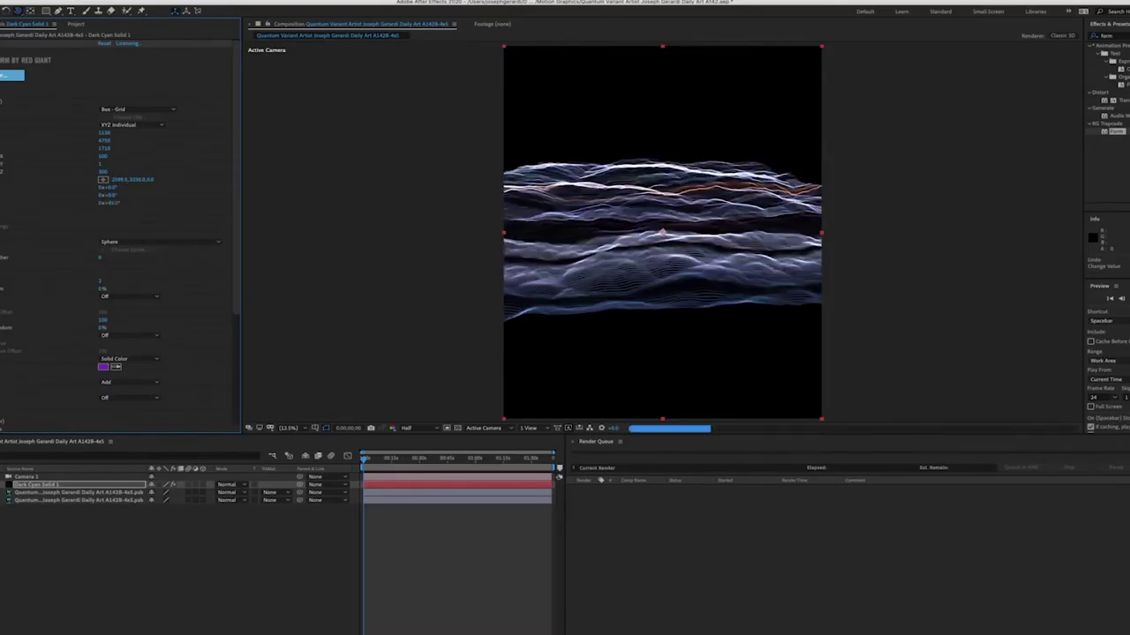
{"action": "key", "text": "Return"}
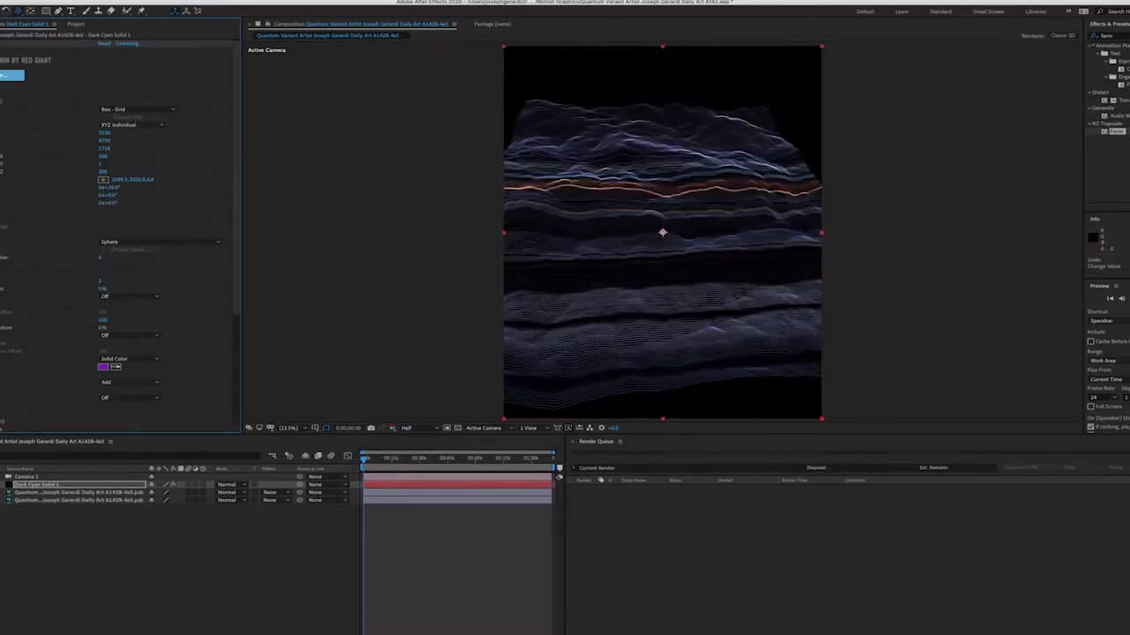
{"action": "left_click_drag", "start_coordinate": [103, 148], "coordinate": [109, 148]}
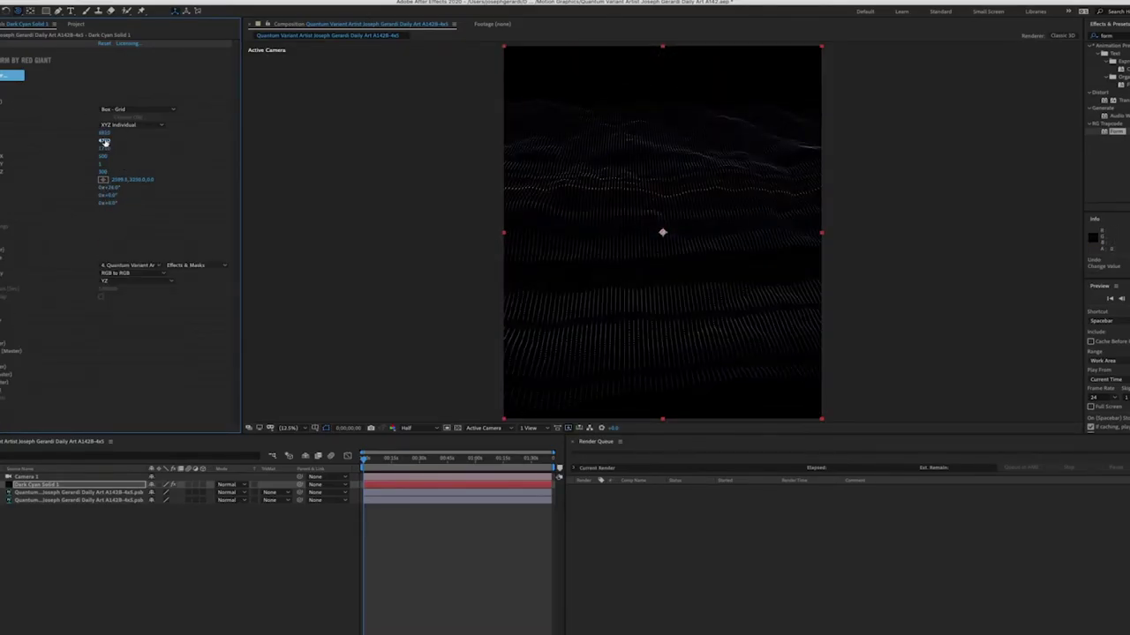
- Keep Sphere particles and raise the Fractal Field displacement for taller ridges
{"action": "left_click", "coordinate": [122, 314]}
{"action": "left_click", "coordinate": [122, 313]}
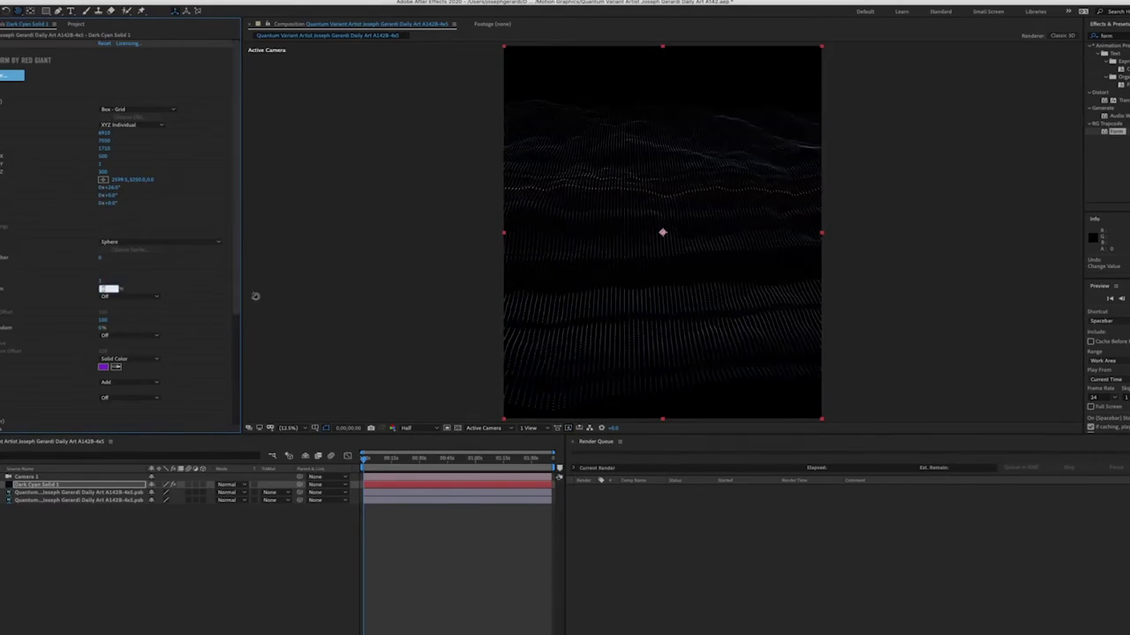
{"action": "scroll", "coordinate": [133, 180], "scroll_direction": "down", "scroll_amount": 5}
{"action": "left_click_drag", "start_coordinate": [89, 329], "coordinate": [96, 327]}
{"action": "mouse_move", "coordinate": [103, 272]}
{"action": "left_mouse_down"}
{"action": "mouse_move", "coordinate": [80, 274]}
{"action": "mouse_move", "coordinate": [58, 253]}
{"action": "left_mouse_up"}
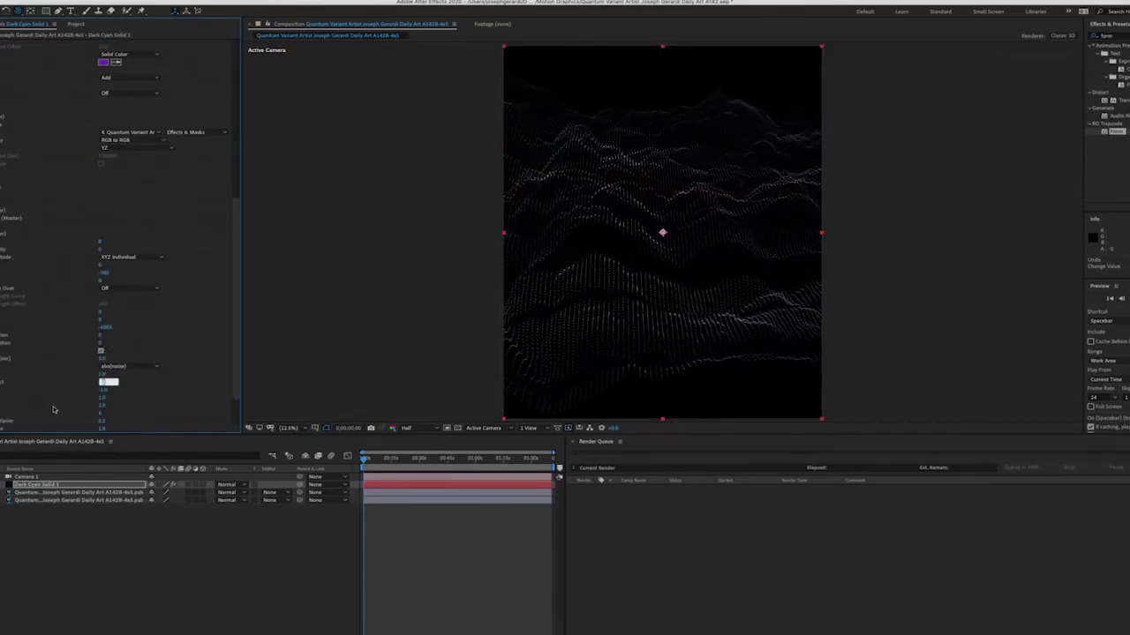
{"action": "scroll", "coordinate": [102, 361], "scroll_direction": "down", "scroll_amount": 2}
{"action": "key", "text": "super+Tab"}
{"action": "left_click", "coordinate": [499, 329]}
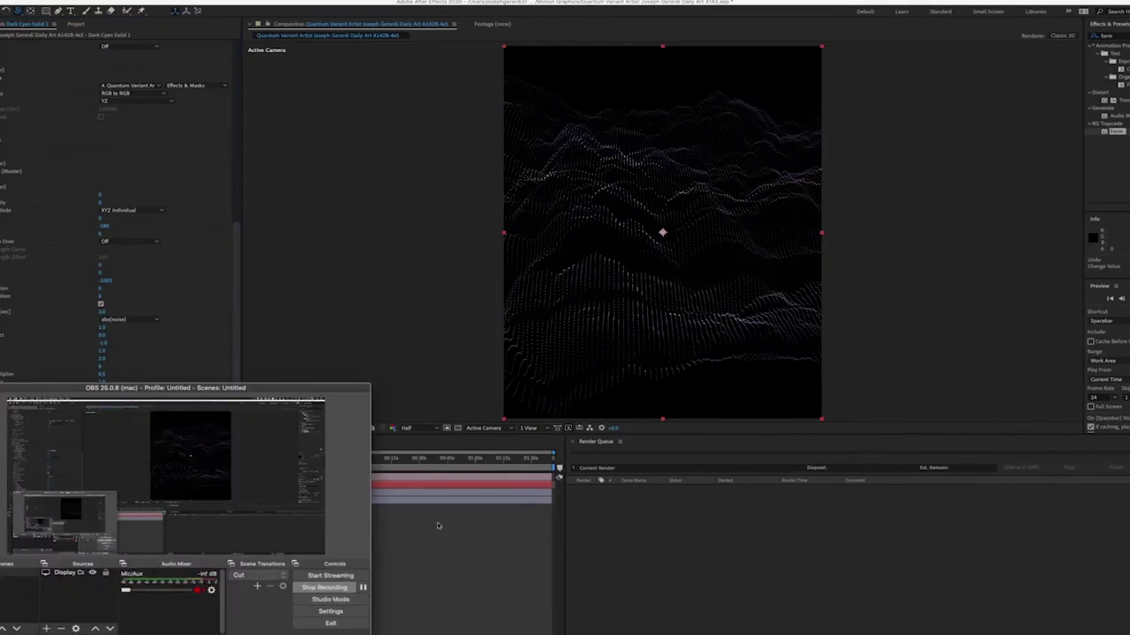
- Re-angle the camera on the landscape and save the frame as a Photoshop file
{"action": "left_click", "coordinate": [437, 526]}
{"action": "mouse_move", "coordinate": [644, 216]}
{"action": "left_mouse_down"}
{"action": "mouse_move", "coordinate": [650, 227]}
{"action": "mouse_move", "coordinate": [637, 222]}
{"action": "left_mouse_up"}
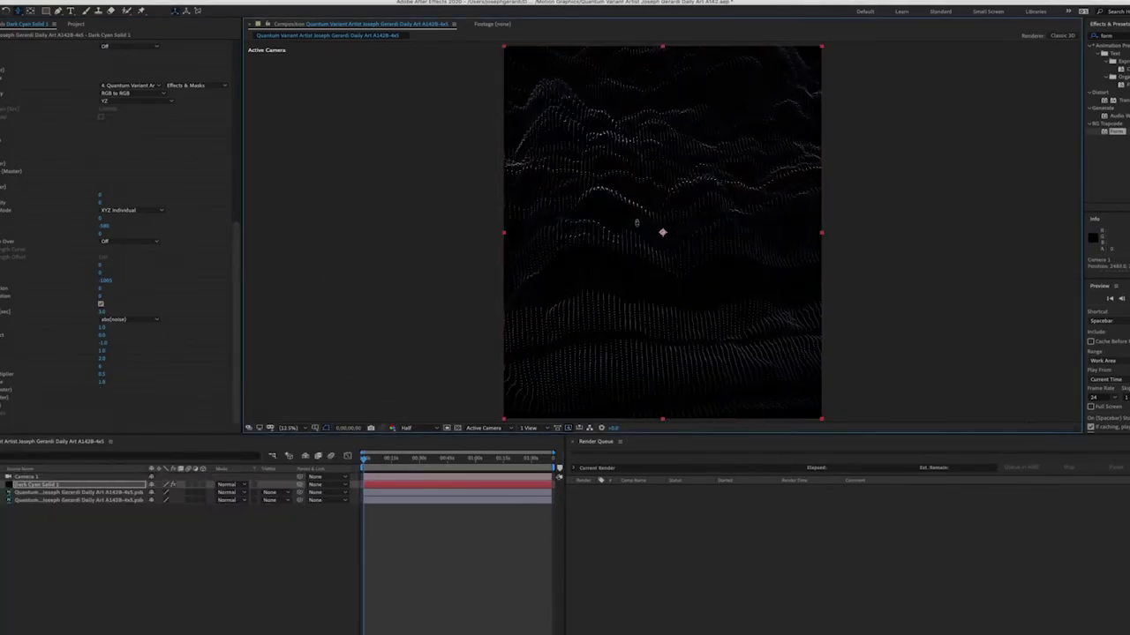
{"action": "key", "text": "ctrl+alt+s"}
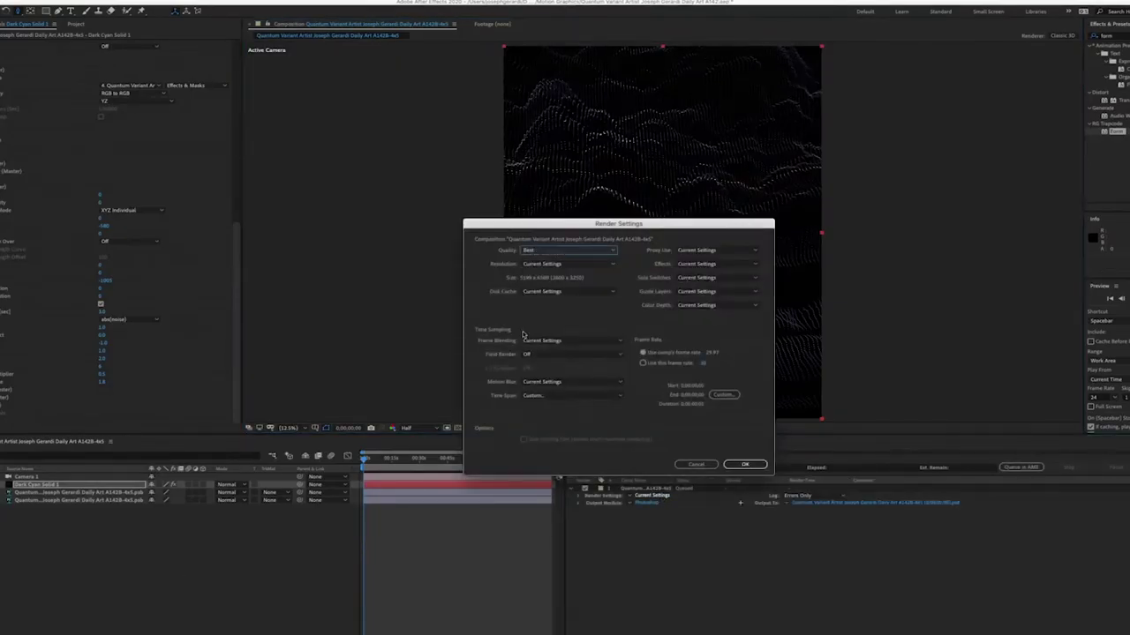
{"action": "key", "text": "Return"}
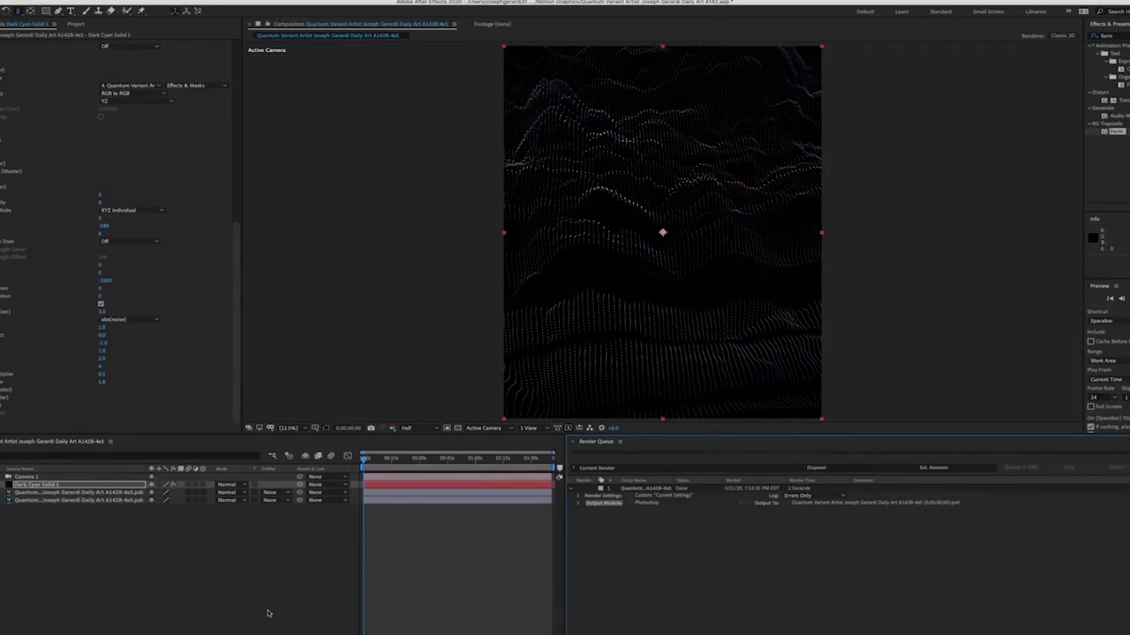
- Adjust Form's position value and queue a second Photoshop still for rendering
{"action": "scroll", "coordinate": [130, 155], "scroll_direction": "up", "scroll_amount": 10}
{"action": "key", "text": "Tab"}
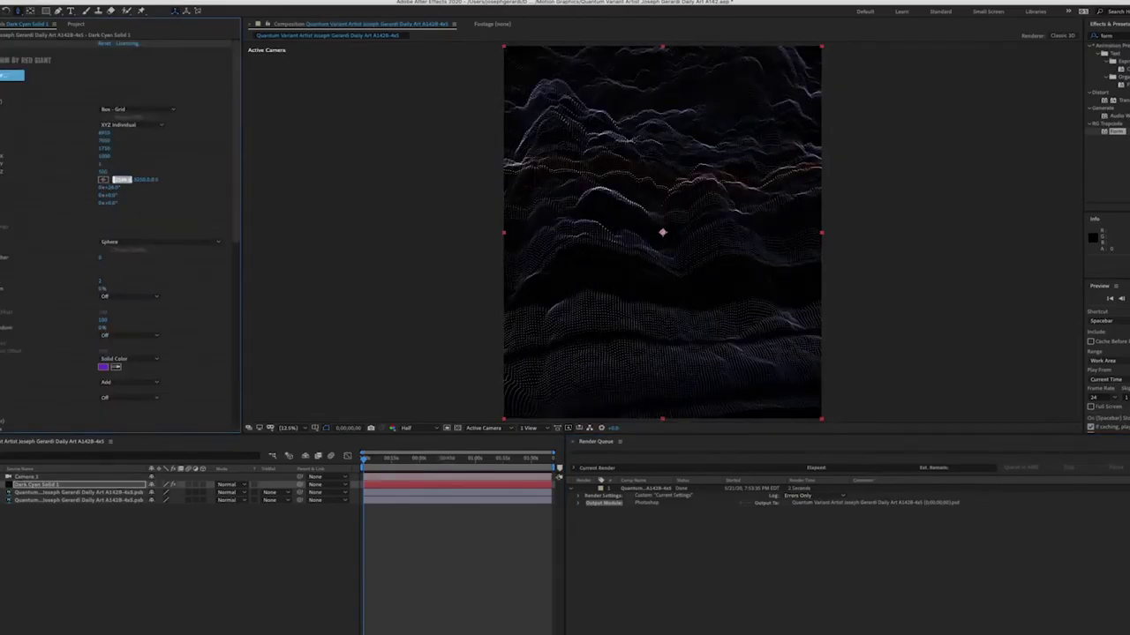
{"action": "key", "text": "super+alt+s"}
{"action": "key", "text": "Return"}
{"action": "left_click", "coordinate": [29, 478]}
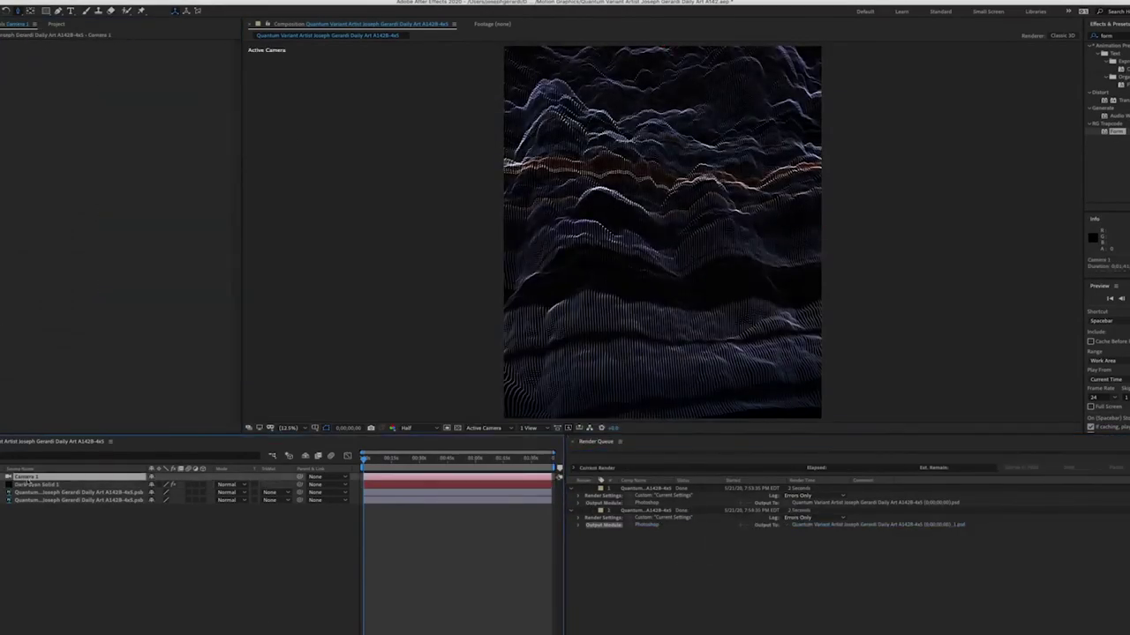
- Try a green Shine colorize preset based on Alpha on the particle solid
{"action": "left_click", "coordinate": [664, 232]}
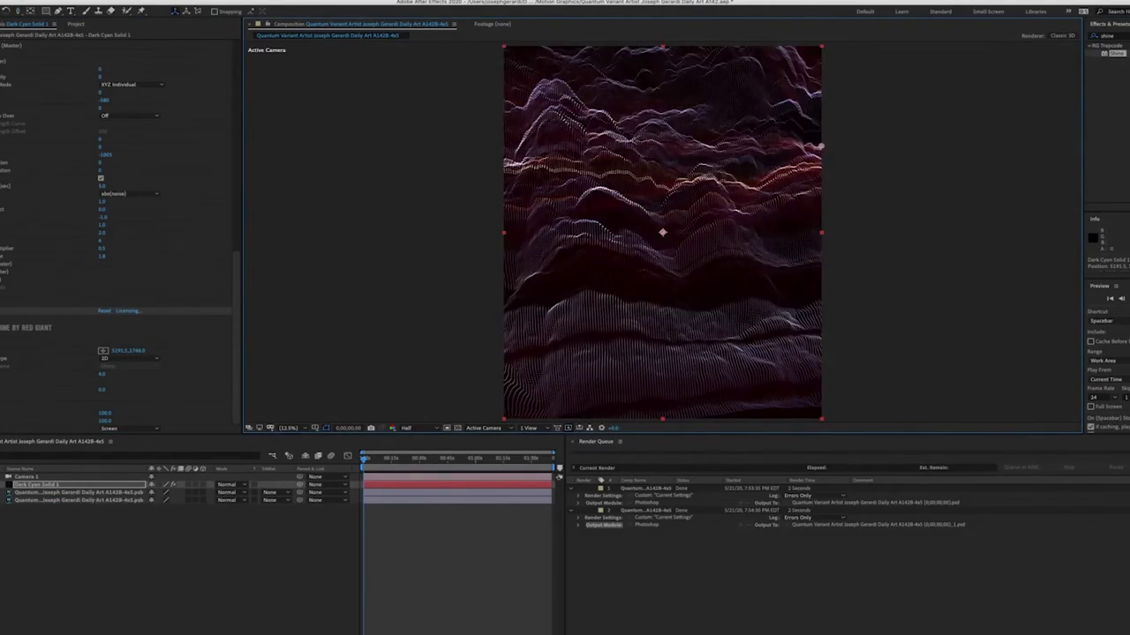
{"action": "scroll", "coordinate": [236, 359], "scroll_direction": "down", "scroll_amount": 2}
{"action": "left_click", "coordinate": [132, 374]}
{"action": "left_click", "coordinate": [134, 420]}
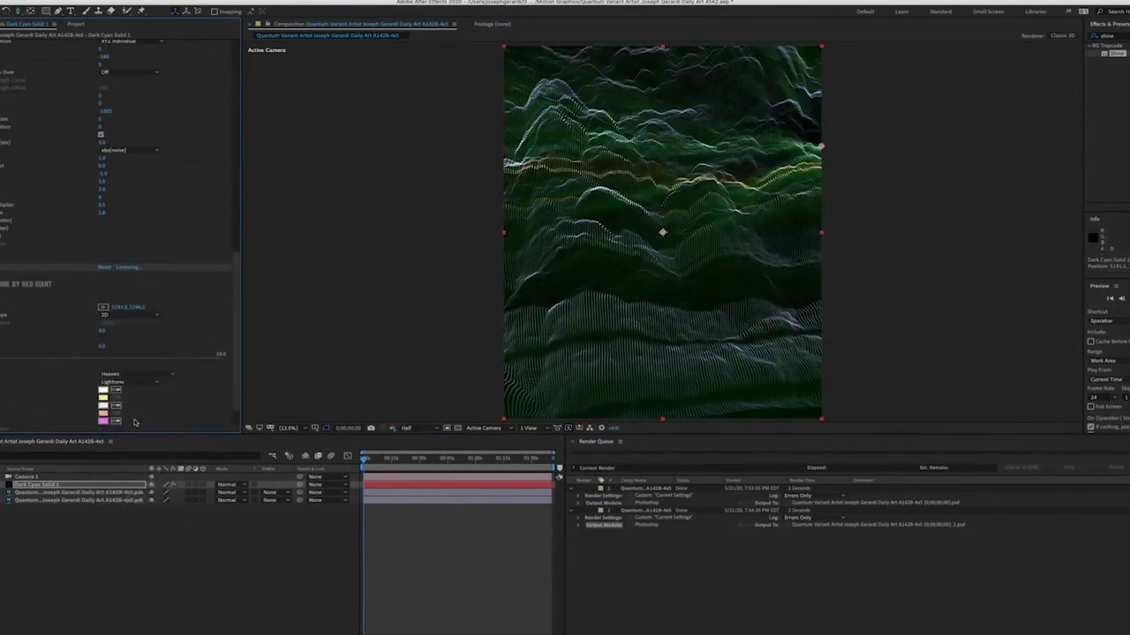
{"action": "left_click", "coordinate": [131, 414]}
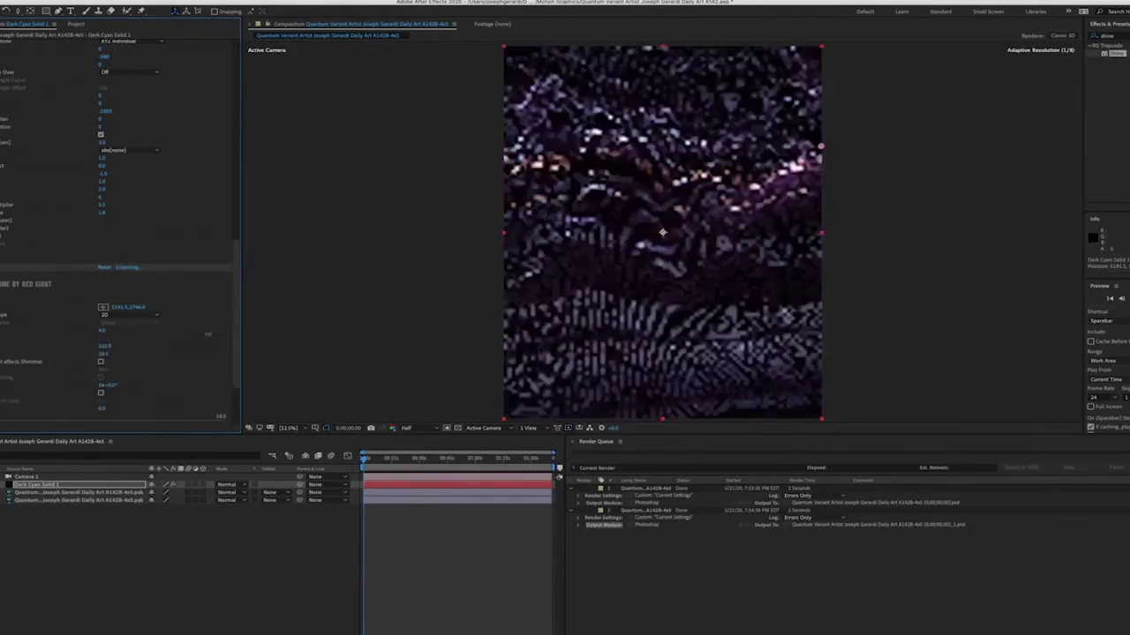
{"action": "key", "text": "super+Tab"}
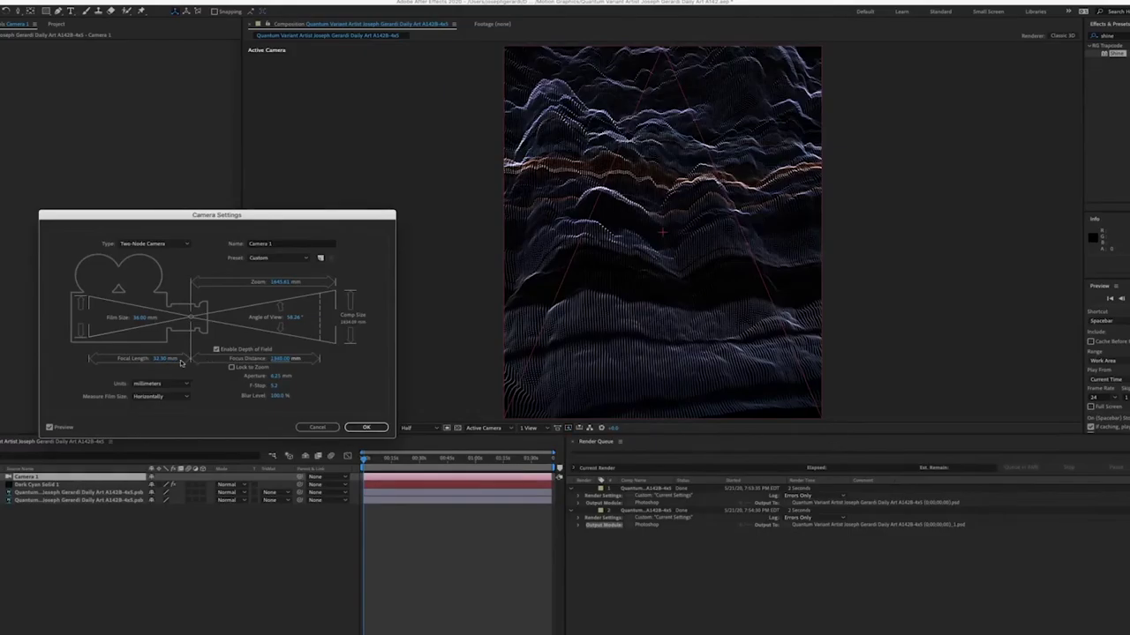
- Widen Camera 1's aperture for stronger depth-of-field blur
{"action": "key", "text": "Return"}
{"action": "left_click", "coordinate": [477, 427]}
{"action": "left_click", "coordinate": [481, 492]}
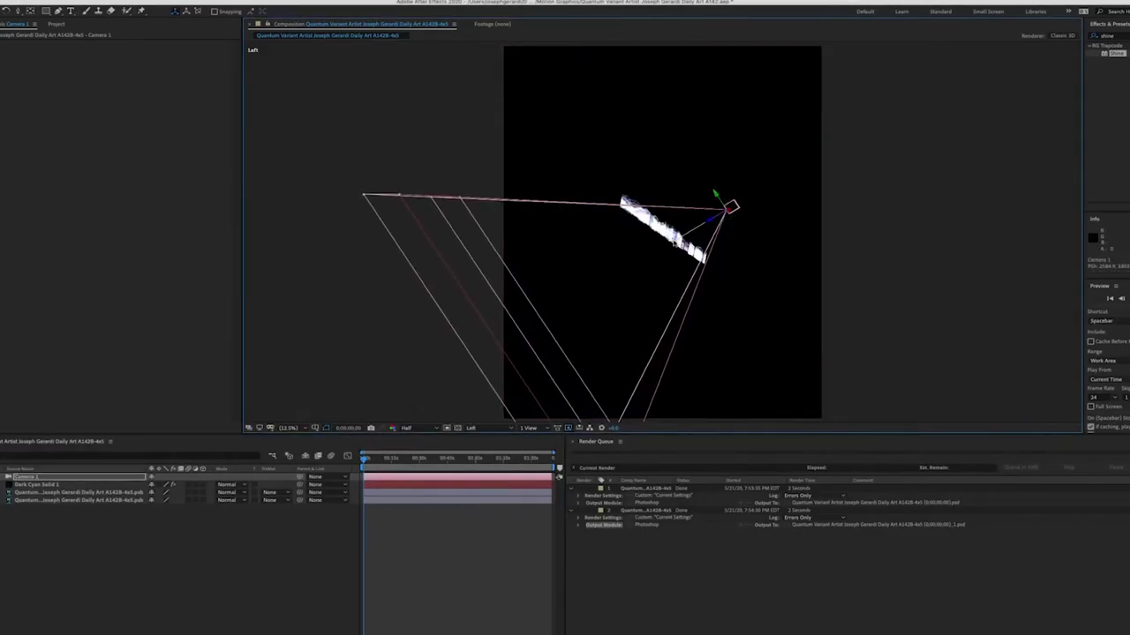
{"action": "key", "text": "ctrl+shift+y"}
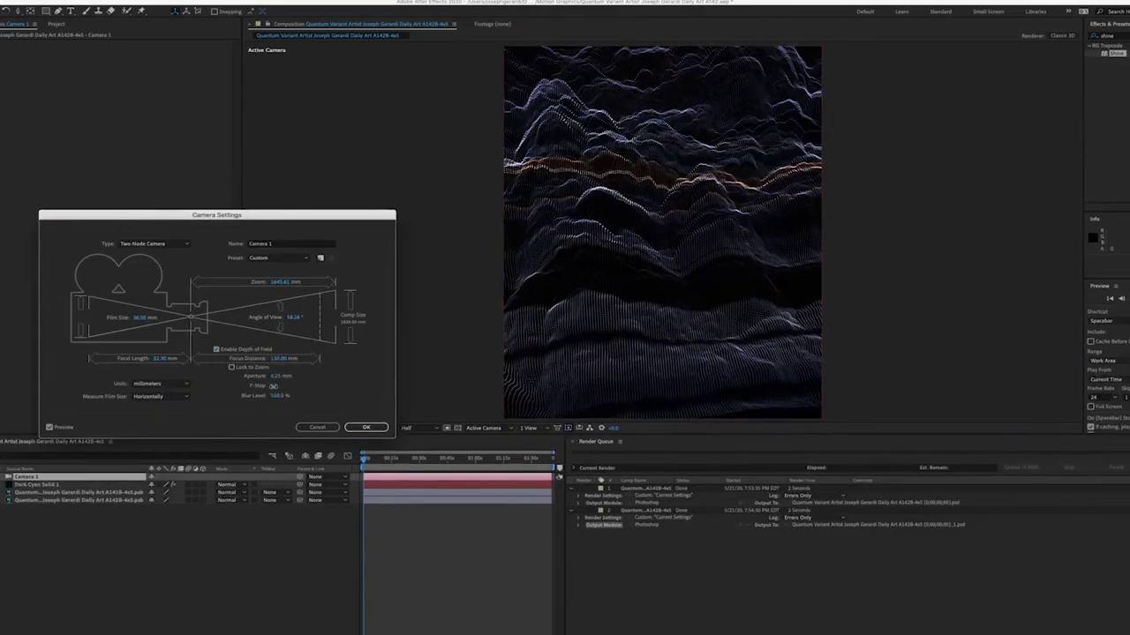
{"action": "left_click_drag", "start_coordinate": [274, 386], "coordinate": [267, 402]}
{"action": "left_click", "coordinate": [366, 429]}
- Set the preview resolution to Third and check the left view before returning to the active camera
{"action": "left_click", "coordinate": [405, 428]}
{"action": "left_click", "coordinate": [404, 474]}
{"action": "left_click", "coordinate": [483, 428]}
{"action": "left_click", "coordinate": [415, 467]}
{"action": "double_click", "coordinate": [503, 476]}
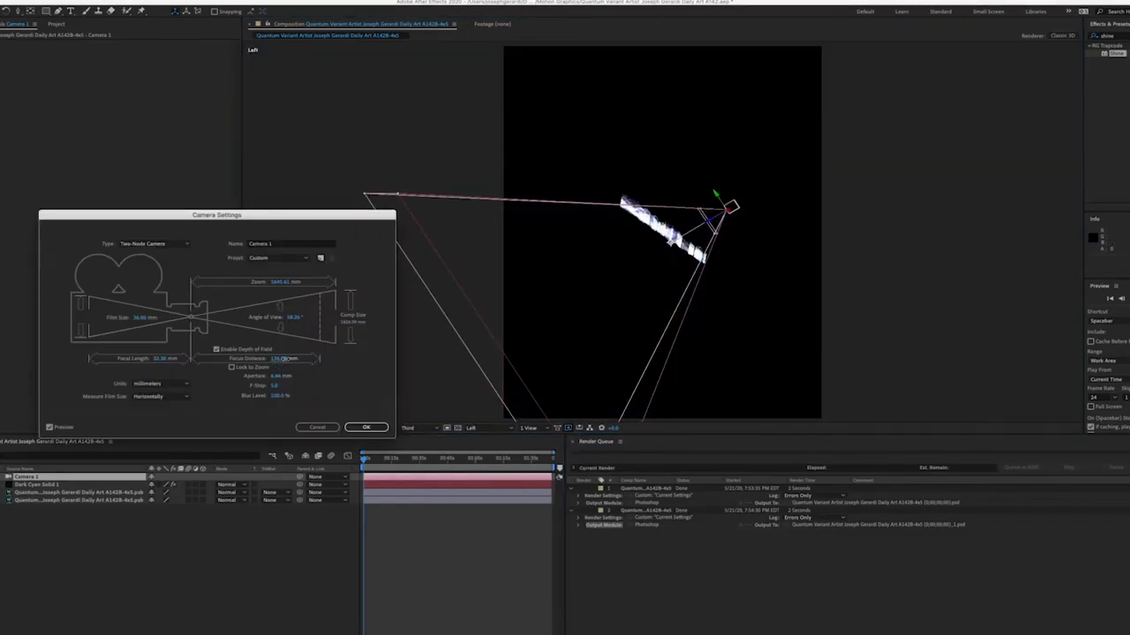
{"action": "key", "text": "Return"}
{"action": "left_click", "coordinate": [484, 428]}
{"action": "left_click", "coordinate": [415, 441]}
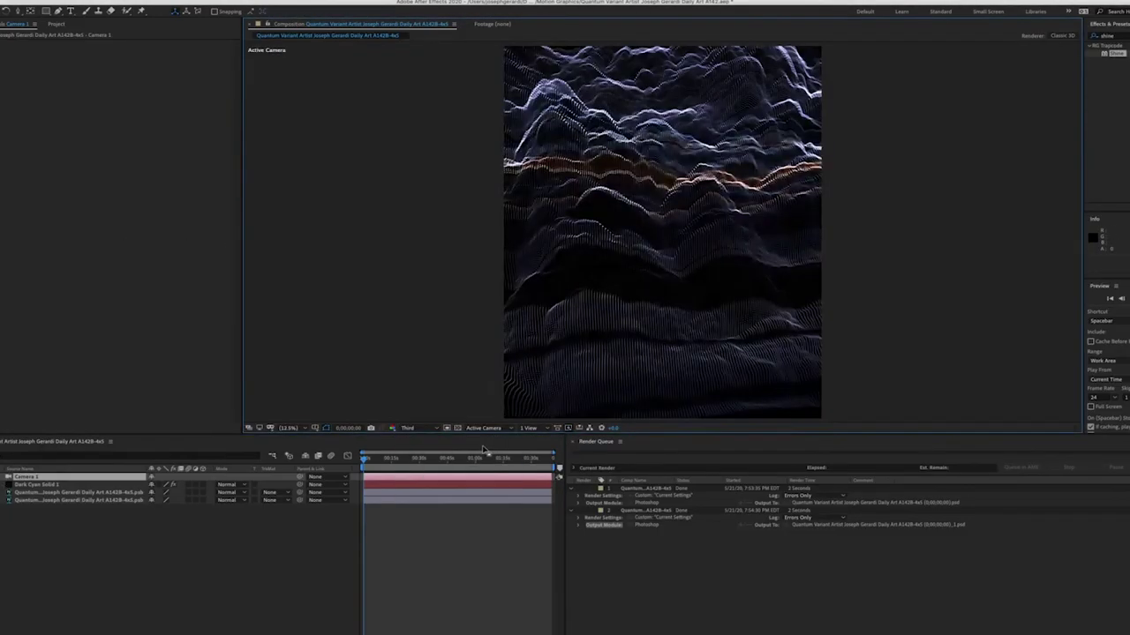
- Confirm the new F-Stop, save the frame as Photoshop, and switch Dark Cyan Solid 1's effect On
{"action": "double_click", "coordinate": [30, 477]}
{"action": "key", "text": "Return"}
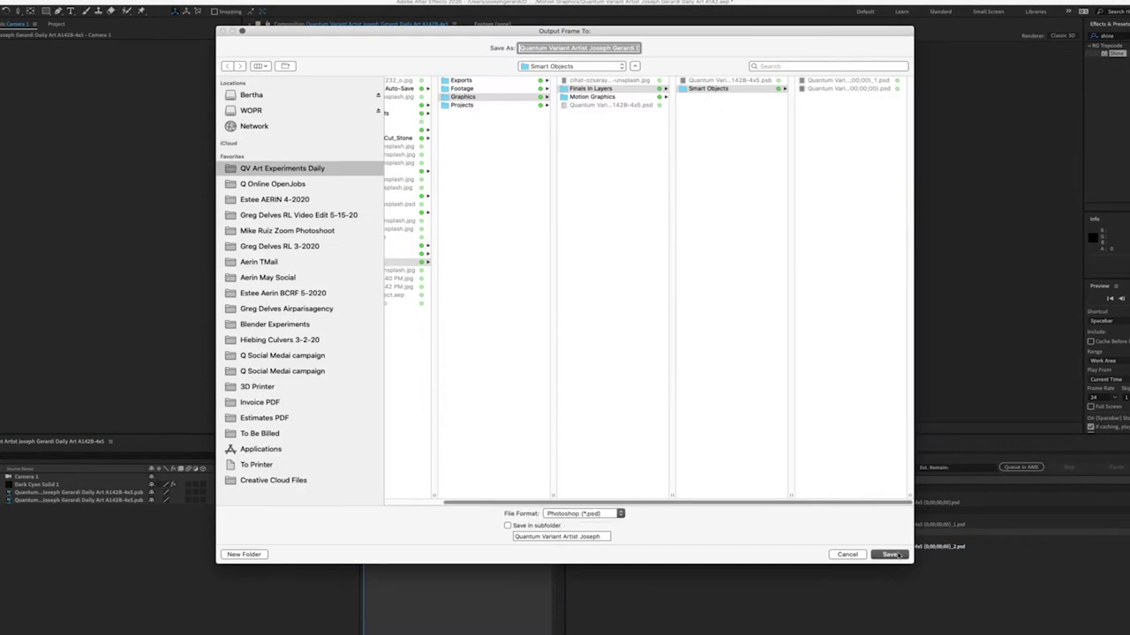
{"action": "left_click", "coordinate": [891, 554]}
{"action": "left_click", "coordinate": [35, 484]}
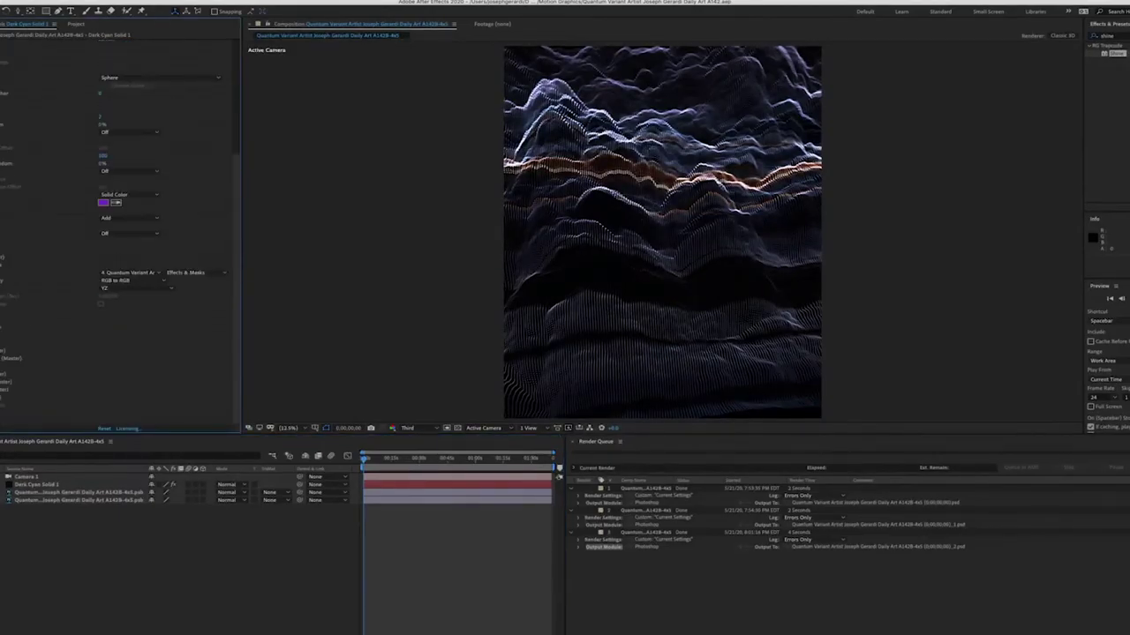
{"action": "left_click", "coordinate": [113, 274]}
- Add a parallel light to the scene and view it through the active camera
{"action": "left_click", "coordinate": [252, 22]}
{"action": "left_click", "coordinate": [82, 271]}
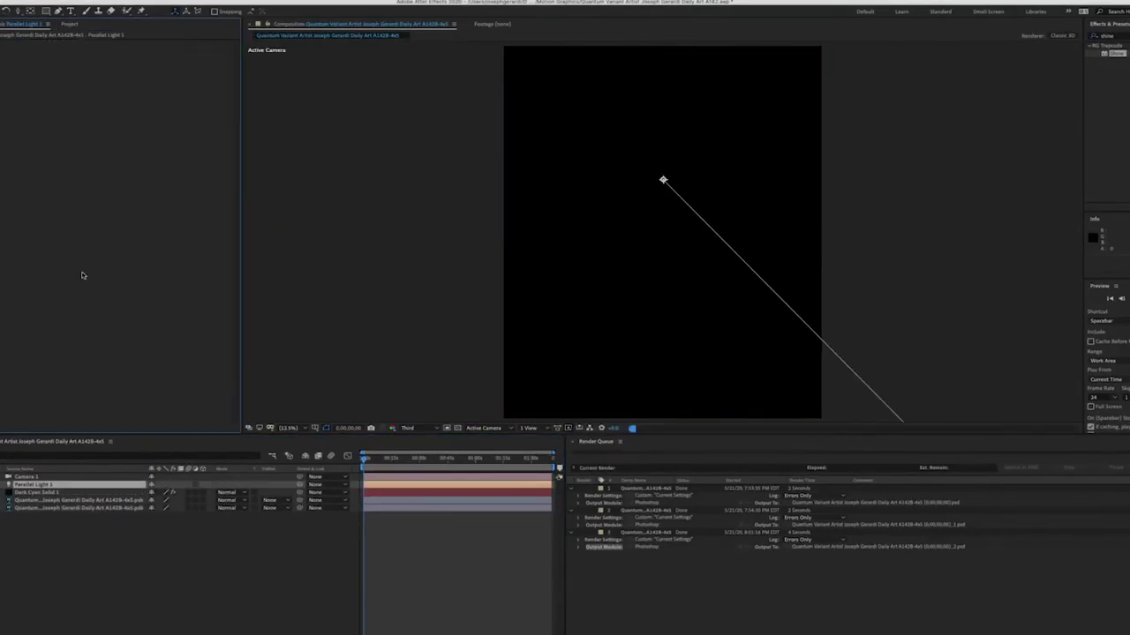
{"action": "key", "text": "ctrl+shift+l"}
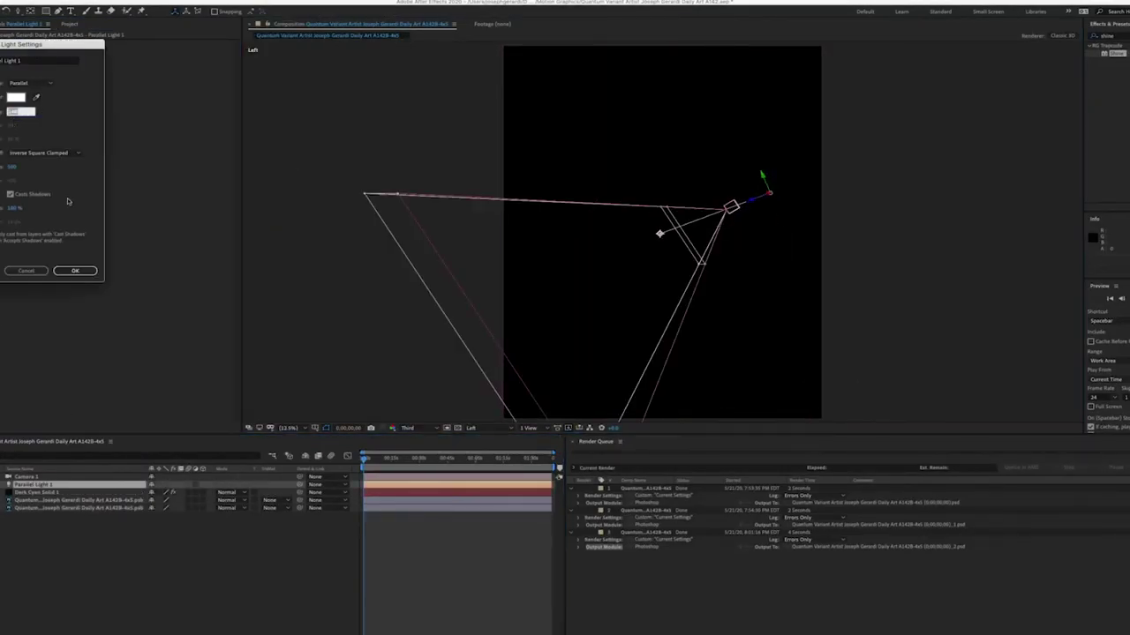
{"action": "key", "text": "Return"}
{"action": "left_click", "coordinate": [484, 429]}
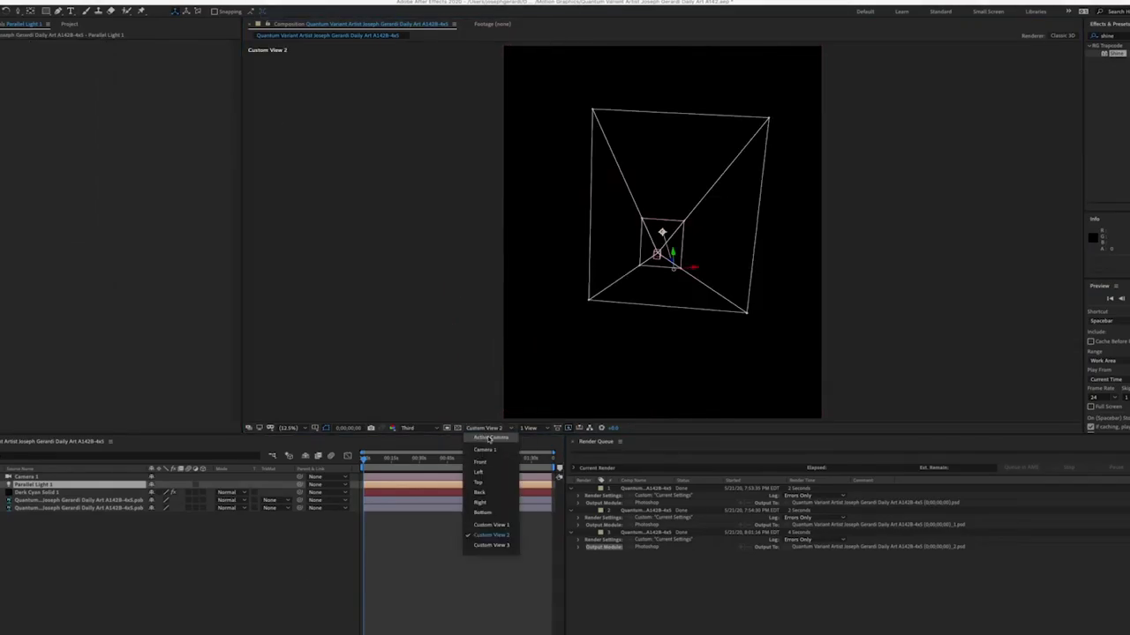
{"action": "left_click", "coordinate": [490, 437]}
- Convert the light into a spot light and widen its cone angle
{"action": "key", "text": "ctrl+shift+l"}
{"action": "key", "text": "Return"}
{"action": "key", "text": "F11"}
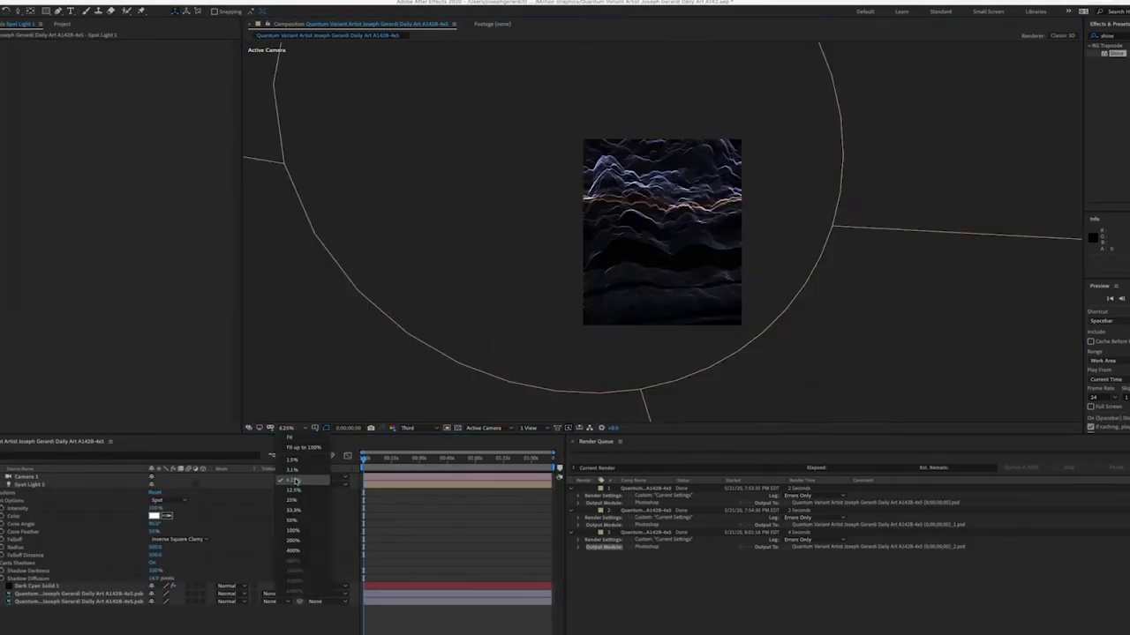
{"action": "key", "text": "ctrl+shift+y"}
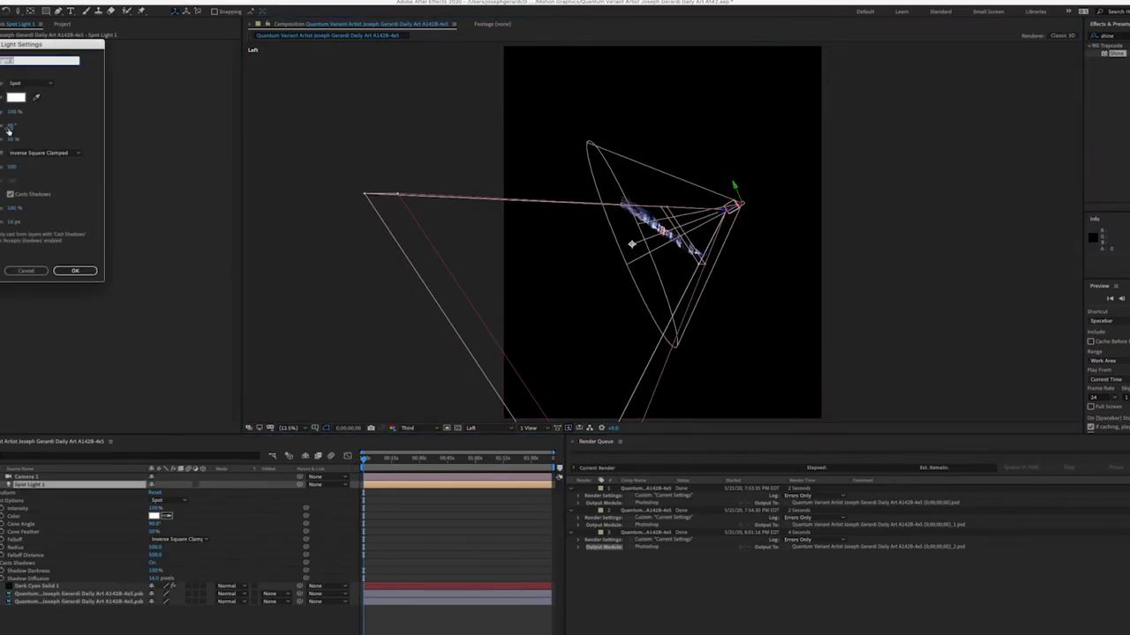
{"action": "key", "text": "Return"}
{"action": "left_click", "coordinate": [476, 428]}
{"action": "left_click", "coordinate": [485, 448]}
{"action": "double_click", "coordinate": [31, 485]}
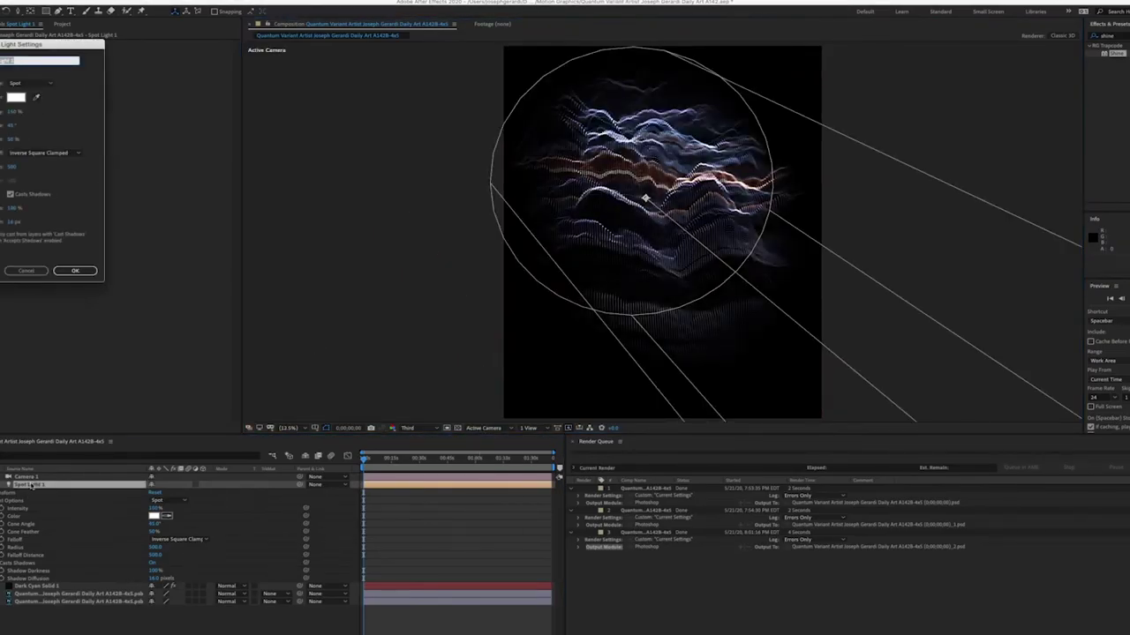
{"action": "left_click_drag", "start_coordinate": [12, 125], "coordinate": [53, 124]}
{"action": "left_click", "coordinate": [75, 270]}
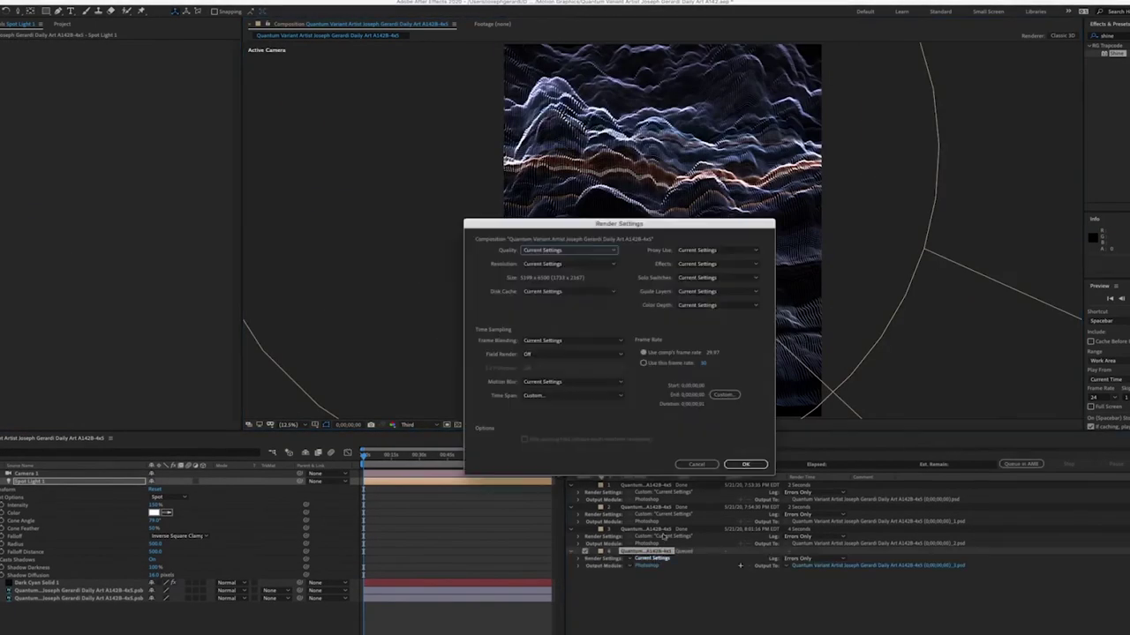
- Blur the alley photo into heavy streaks and add the frame to the render queue
{"action": "left_click", "coordinate": [40, 583]}
{"action": "type", "text": "dir"}
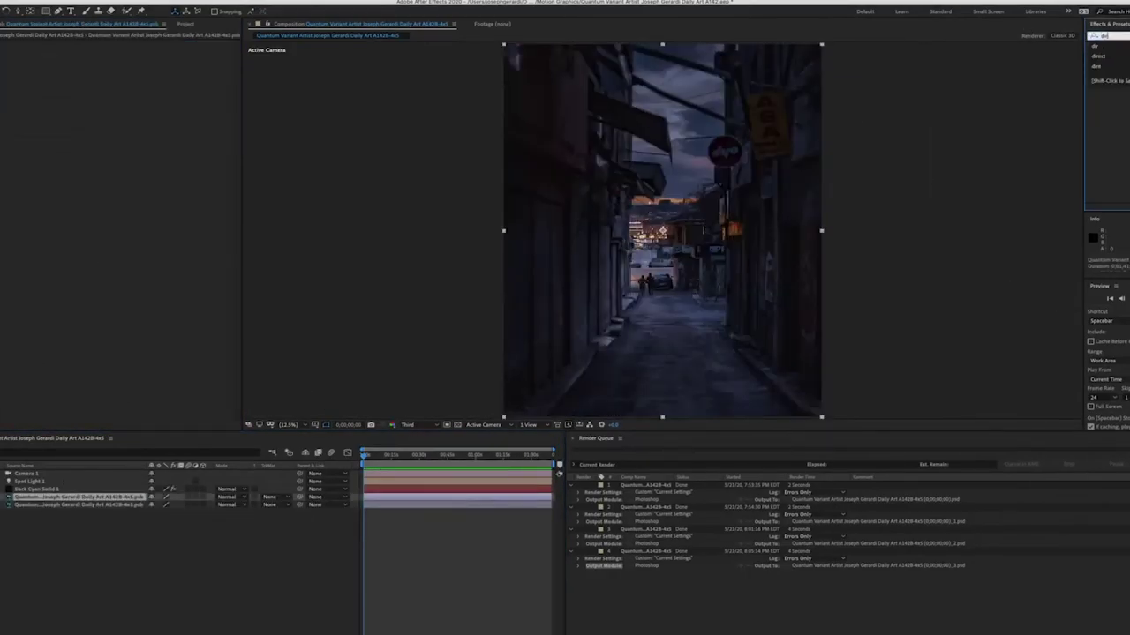
{"action": "left_click_drag", "start_coordinate": [103, 77], "coordinate": [423, 79]}
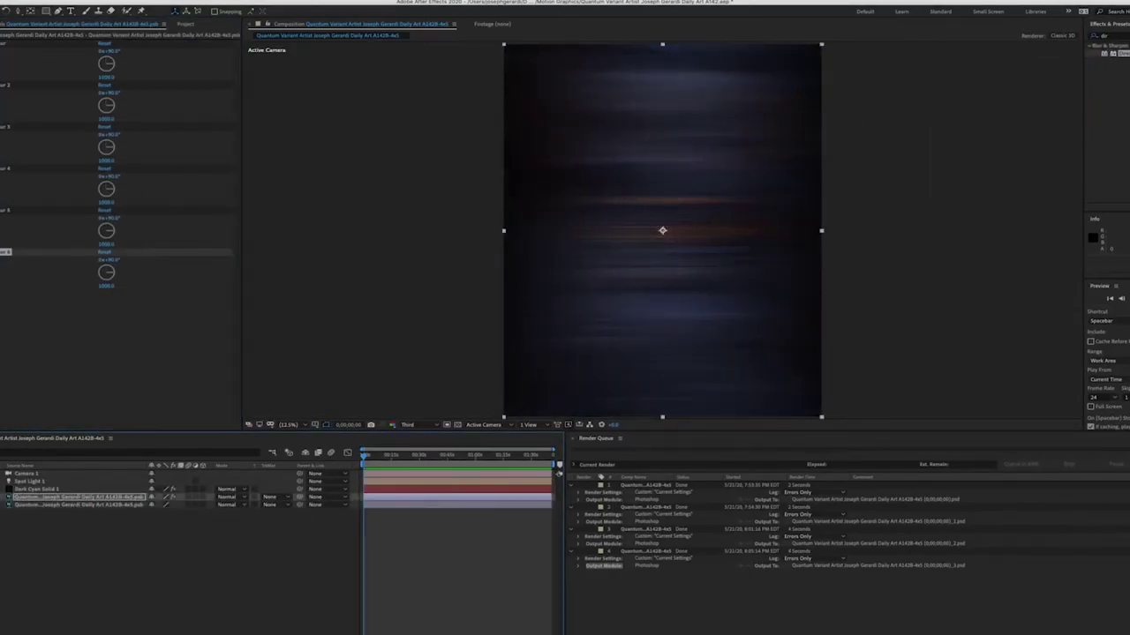
{"action": "key", "text": "ctrl+m"}
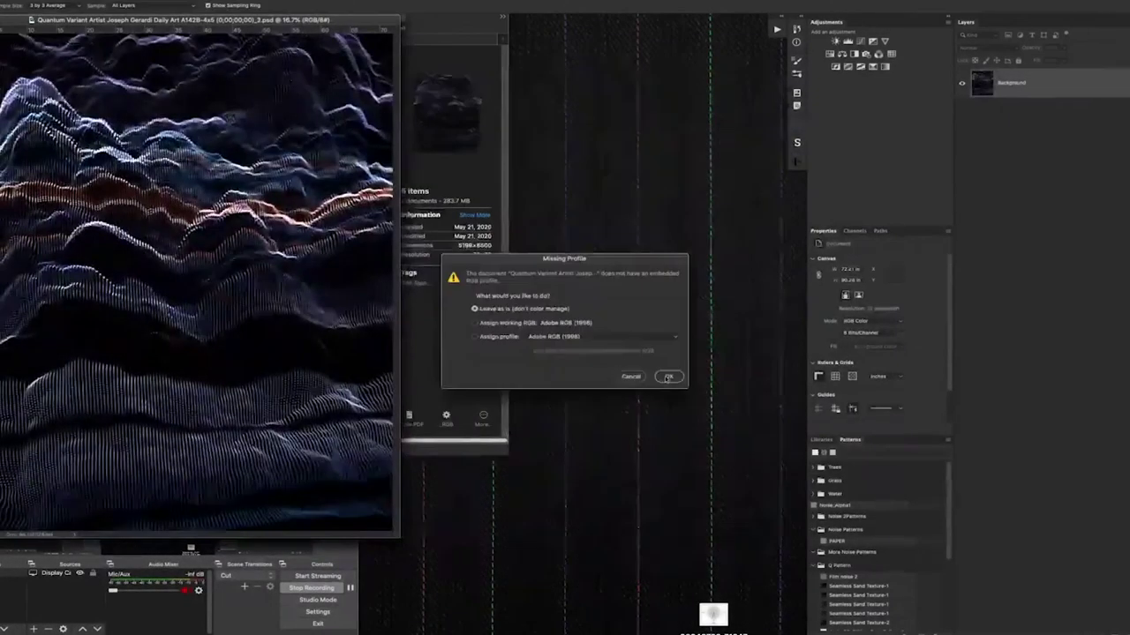
- Open the rendered PSD leaving its profile as is, and reveal the stacked landscape layers
{"action": "left_click", "coordinate": [668, 377]}
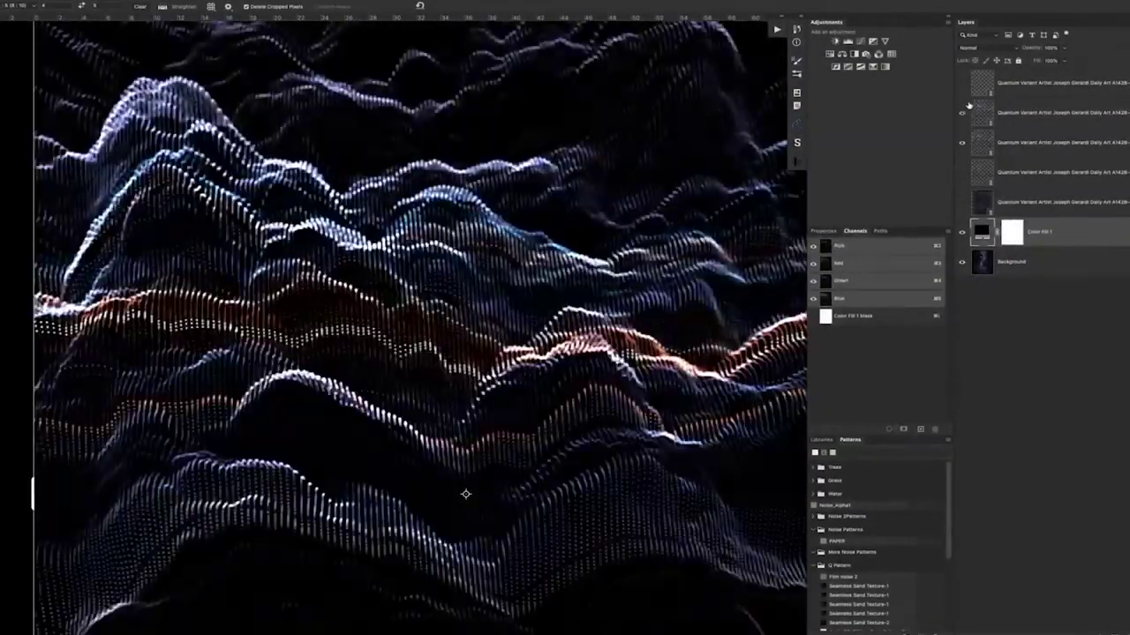
{"action": "left_click", "coordinate": [962, 82]}
{"action": "left_click", "coordinate": [986, 152]}
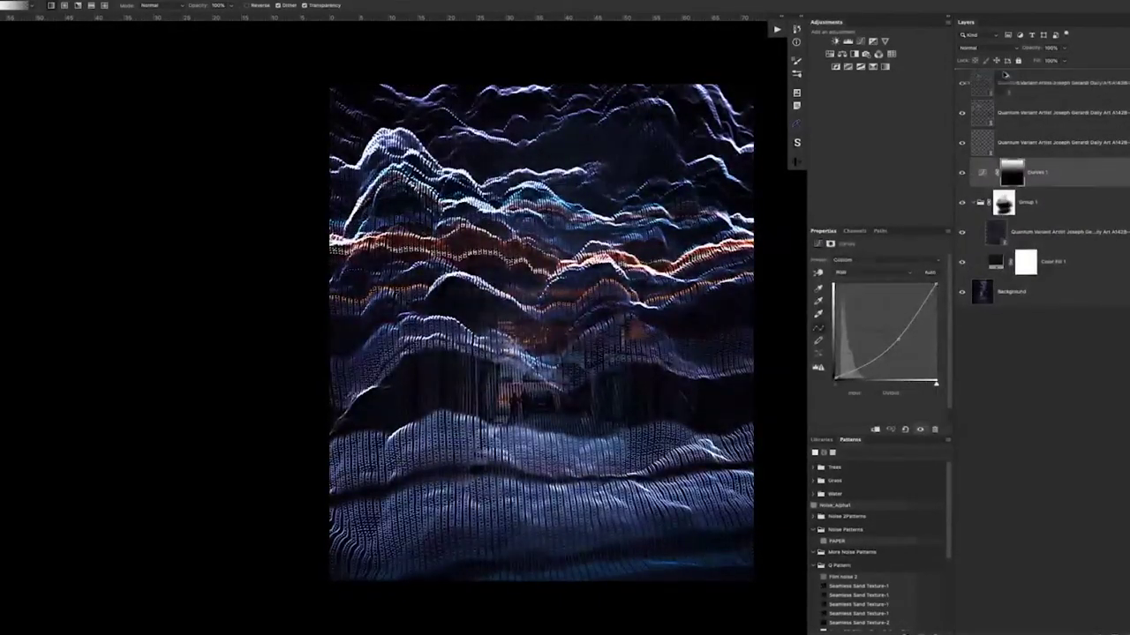
- Blend the new landscape layer with Hard Mix and begin scaling it with Ctrl+T
{"action": "left_click", "coordinate": [970, 47]}
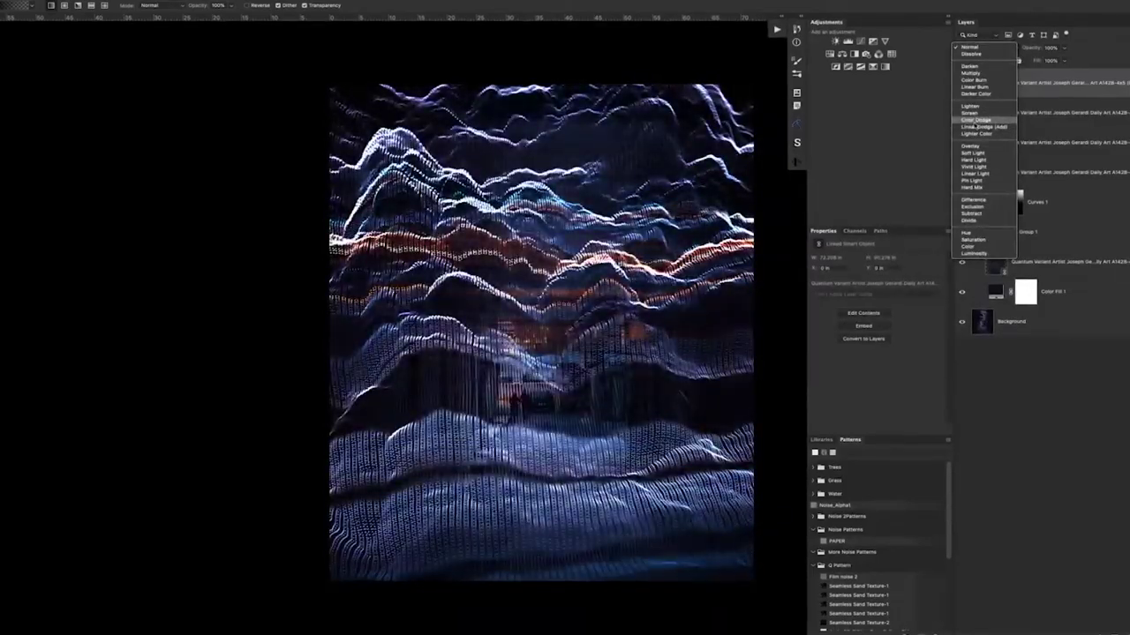
{"action": "left_click", "coordinate": [970, 188]}
{"action": "key", "text": "ctrl+t"}
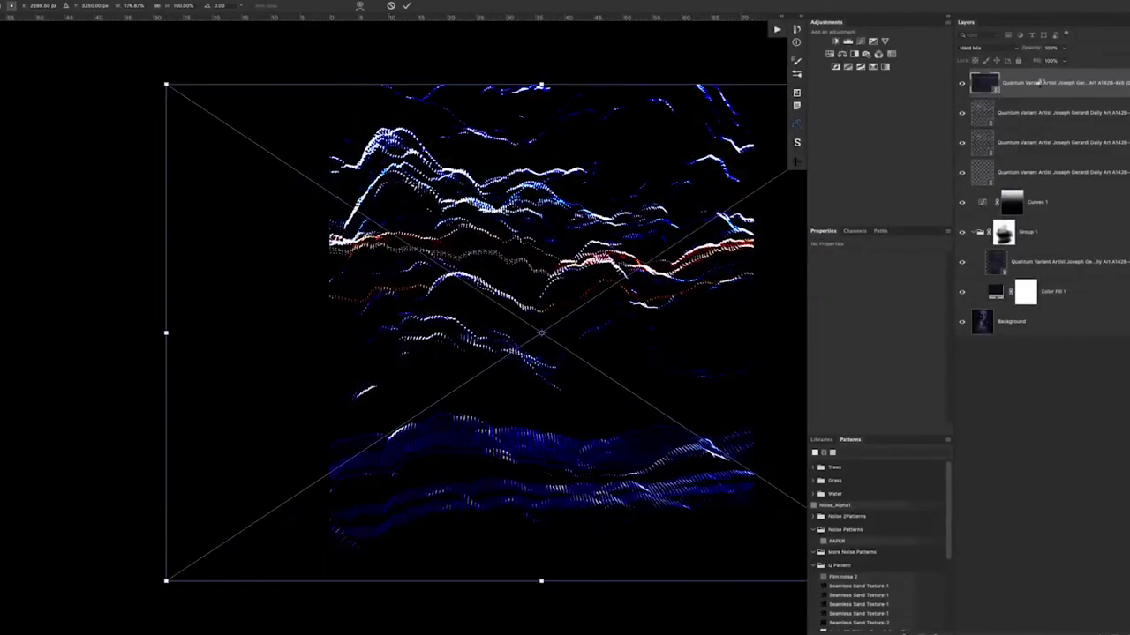